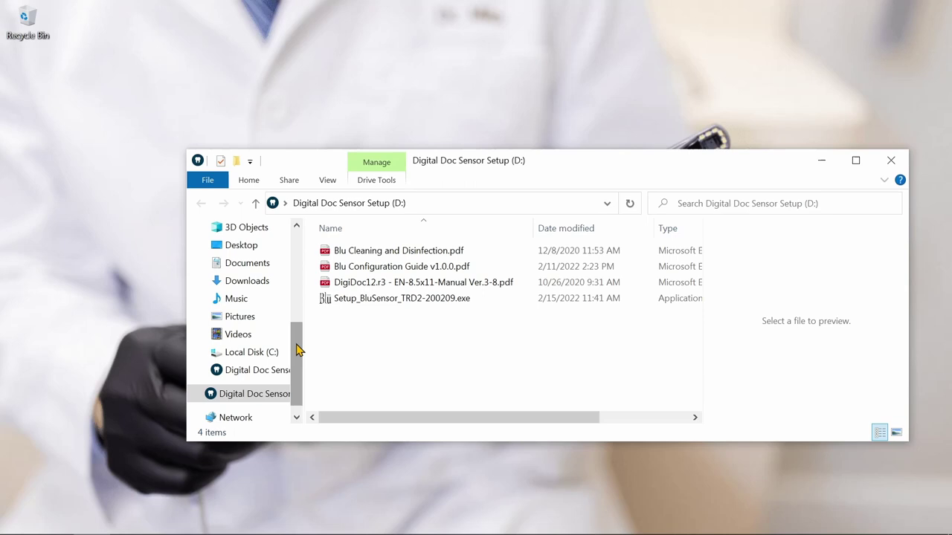
- Install TwainCapture from Setup_BluSensor_TRD2-200209.exe, accepting the license agreement and finishing with installation for all users and opening its settings enabled
click(387, 304)
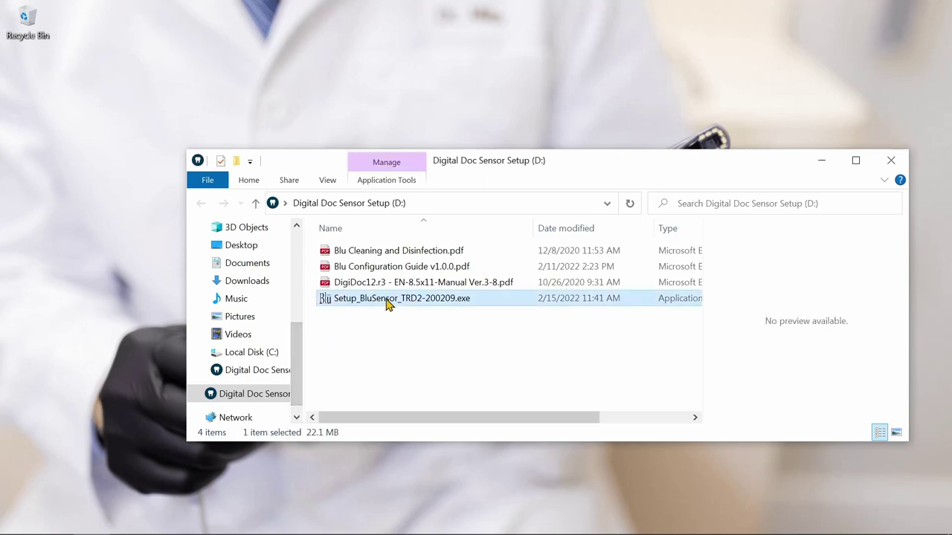
double_click(480, 301)
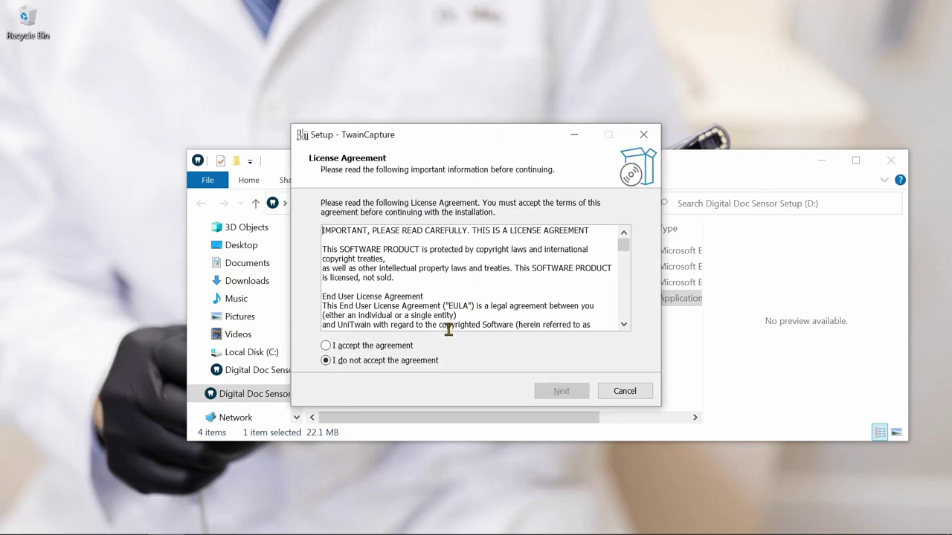
click(331, 347)
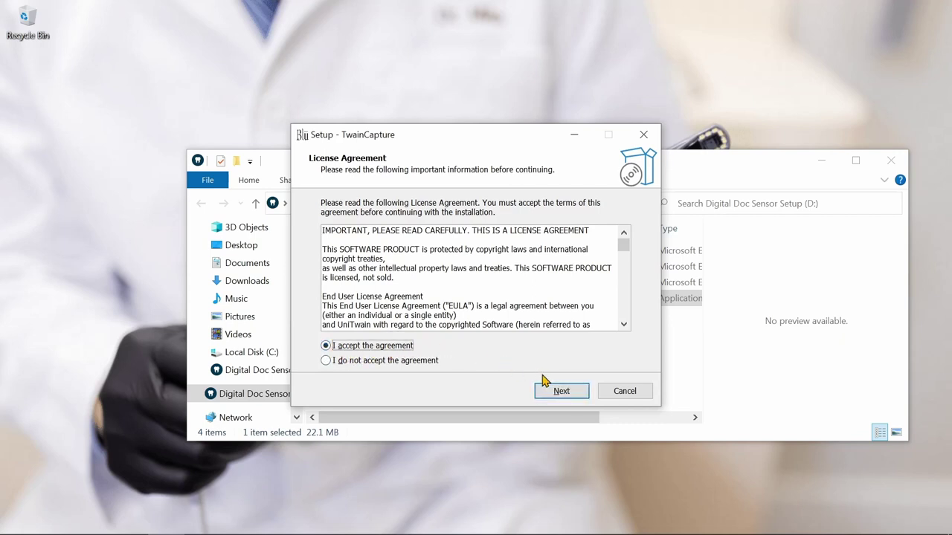
click(585, 397)
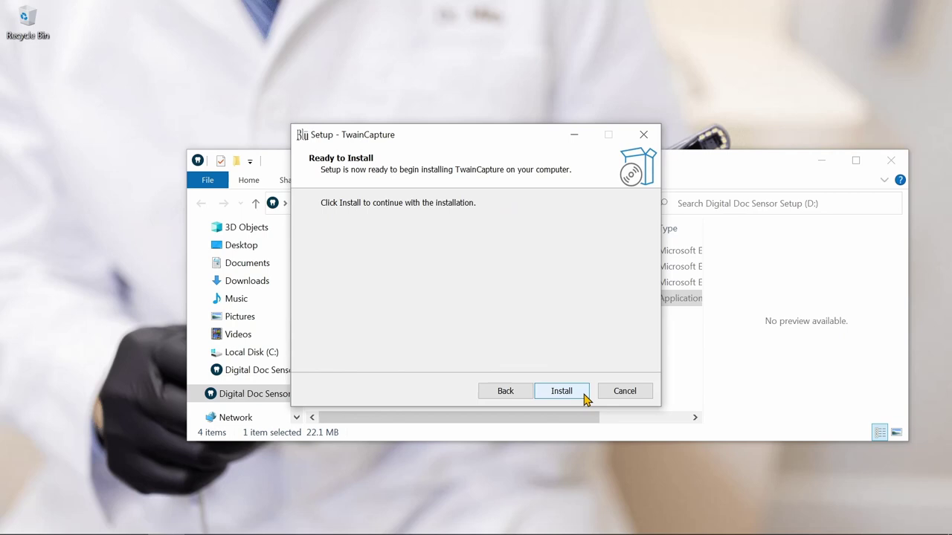
click(561, 392)
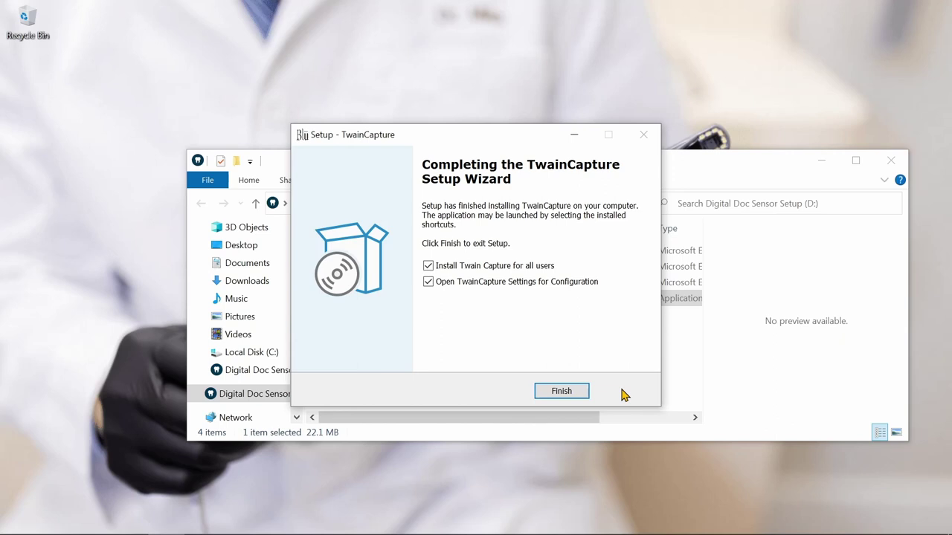
click(561, 391)
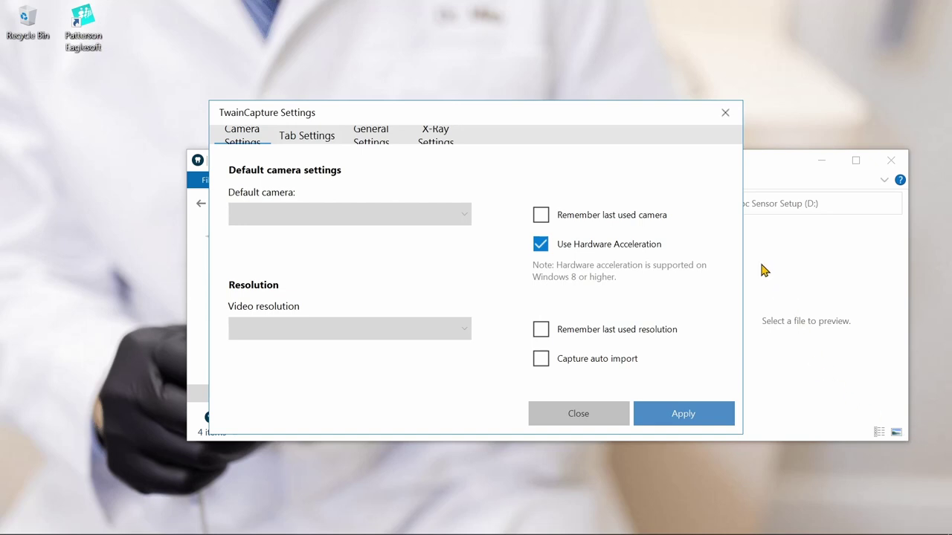
- Choose X-Ray Templates as TwainCapture's default tab, check the X-Ray settings, and apply the configuration
click(323, 141)
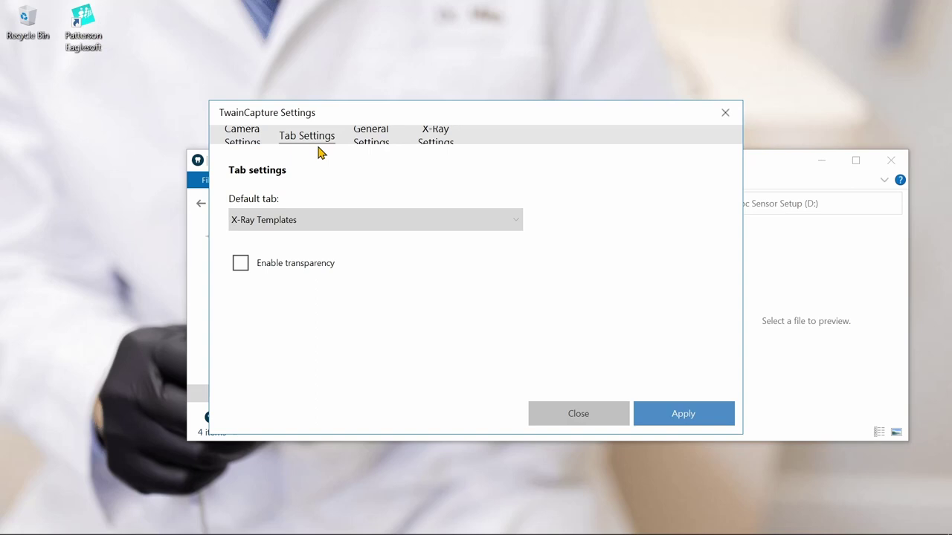
click(518, 221)
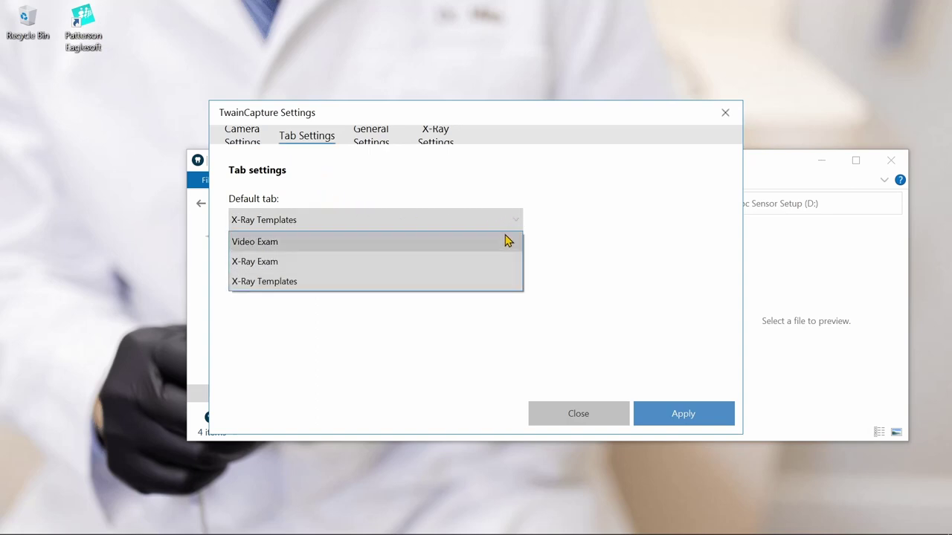
click(506, 285)
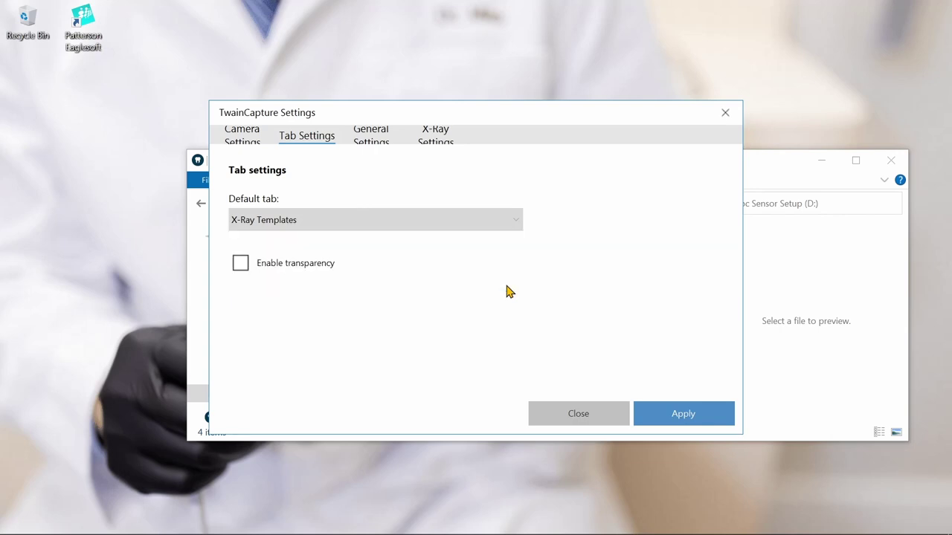
click(437, 147)
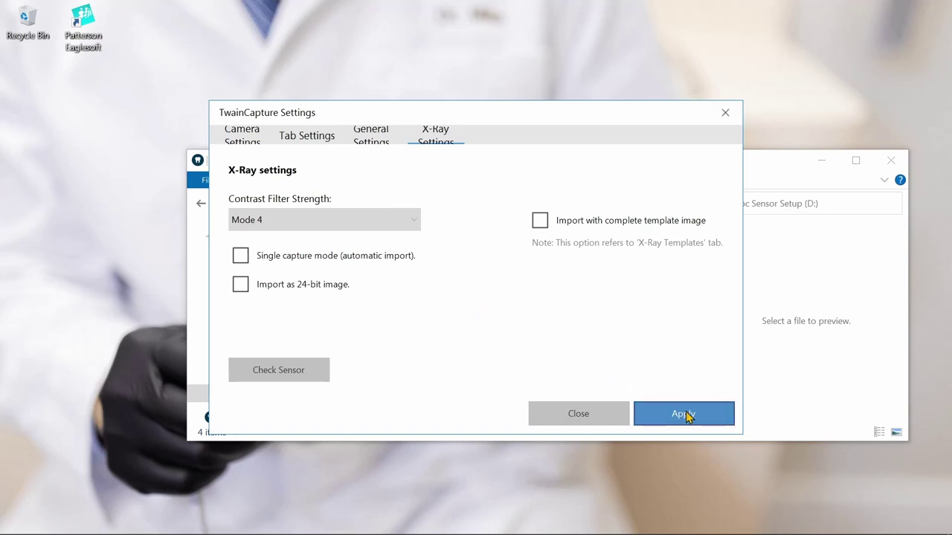
click(720, 420)
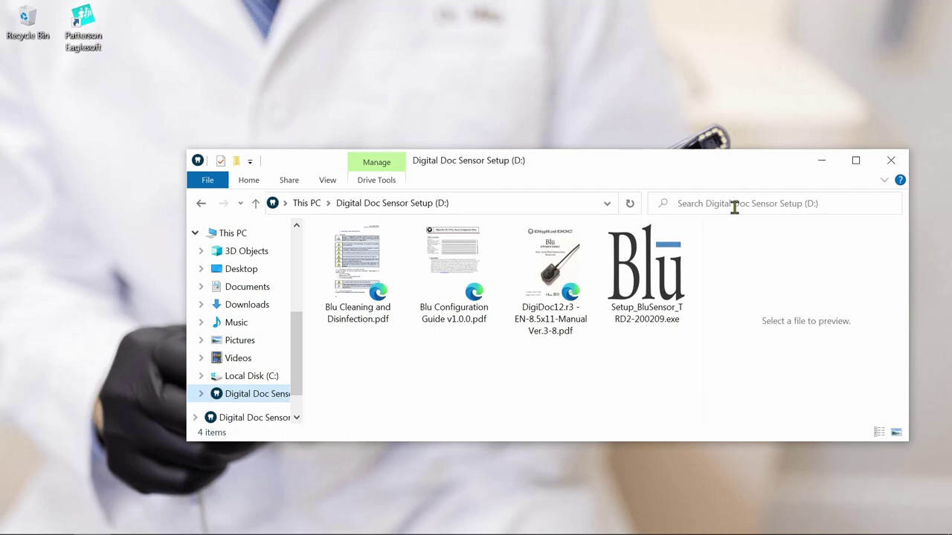
- Launch Patterson Eaglesoft from the desktop and log on with the provider's password
double_click(84, 28)
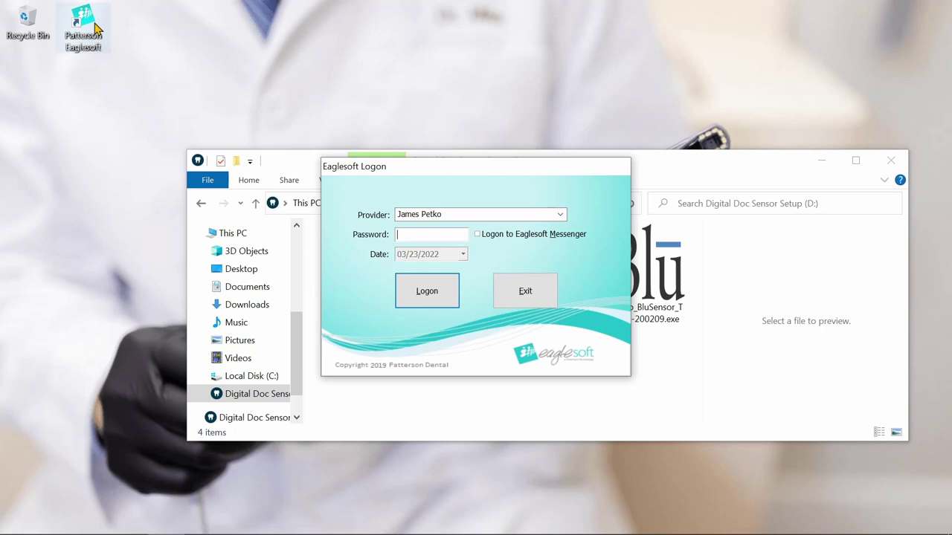
text(*****)
key(Return)
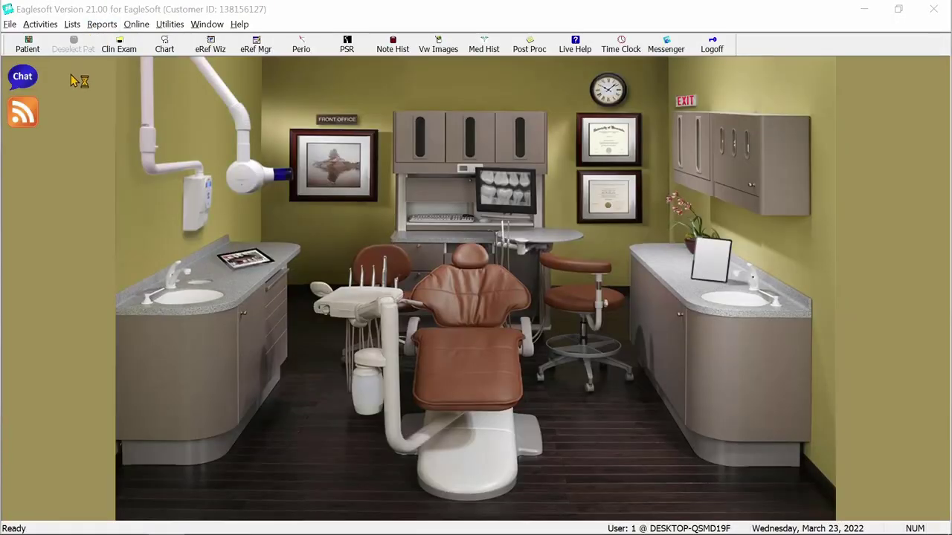
- Enable "Use scanner default interface" in the X-ray preferences
click(11, 24)
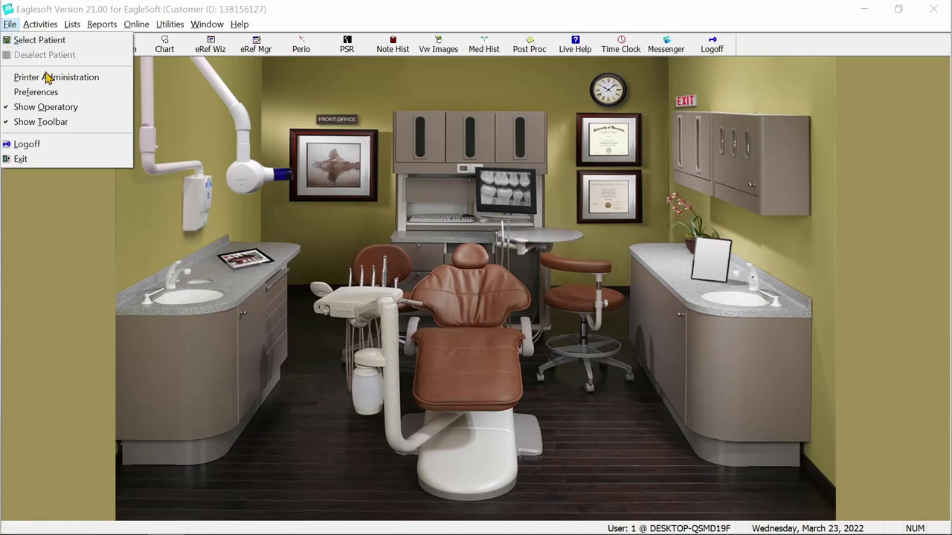
click(84, 99)
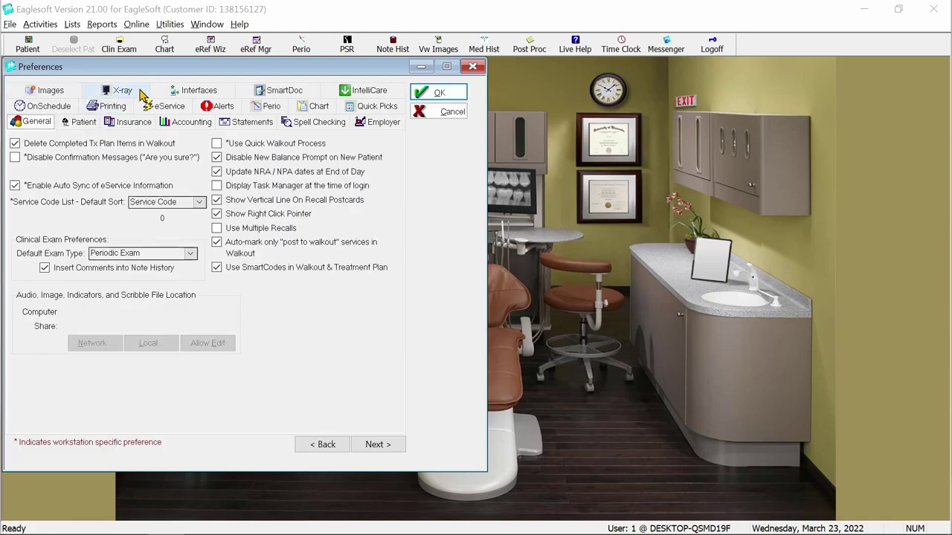
click(128, 91)
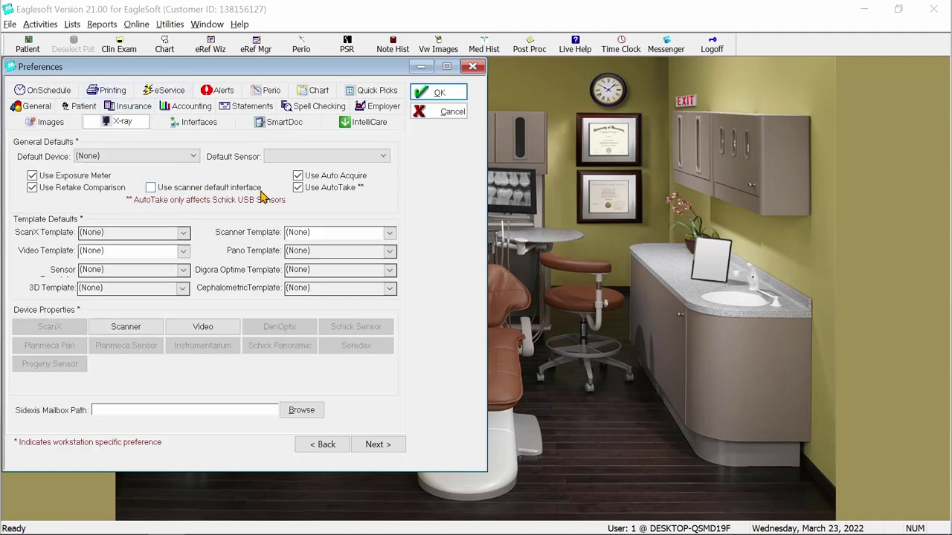
click(151, 188)
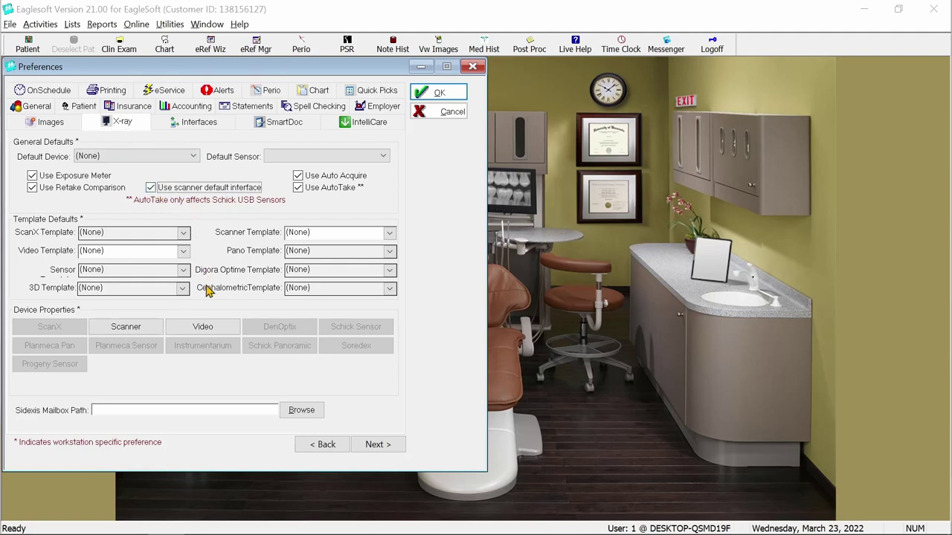
- Set the scanner device's source to TwainCapture 2.1 (32-32) and save the preferences, acknowledging the notice
click(146, 336)
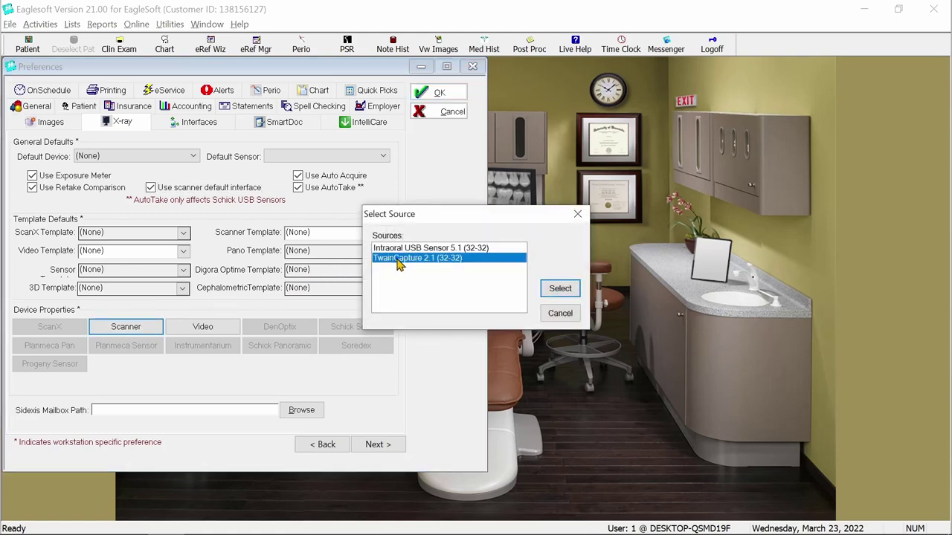
click(566, 291)
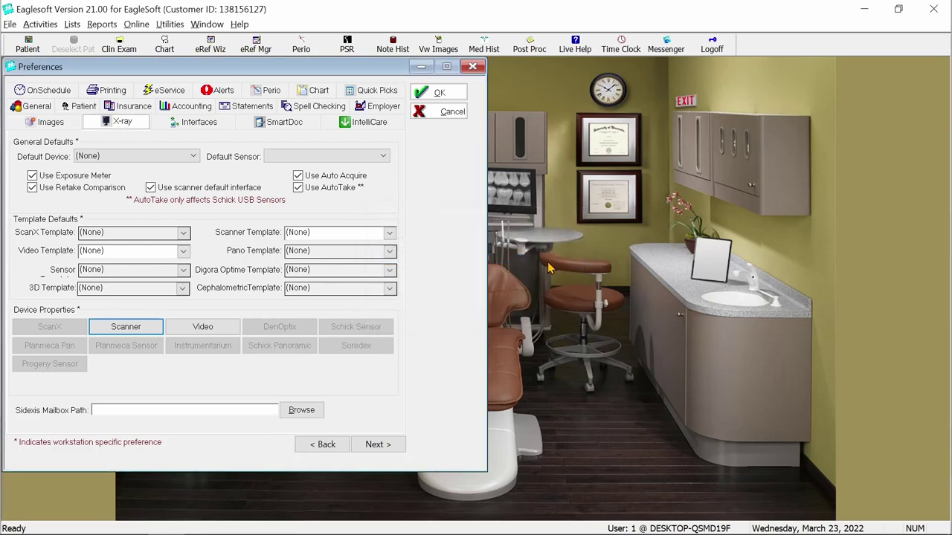
click(459, 97)
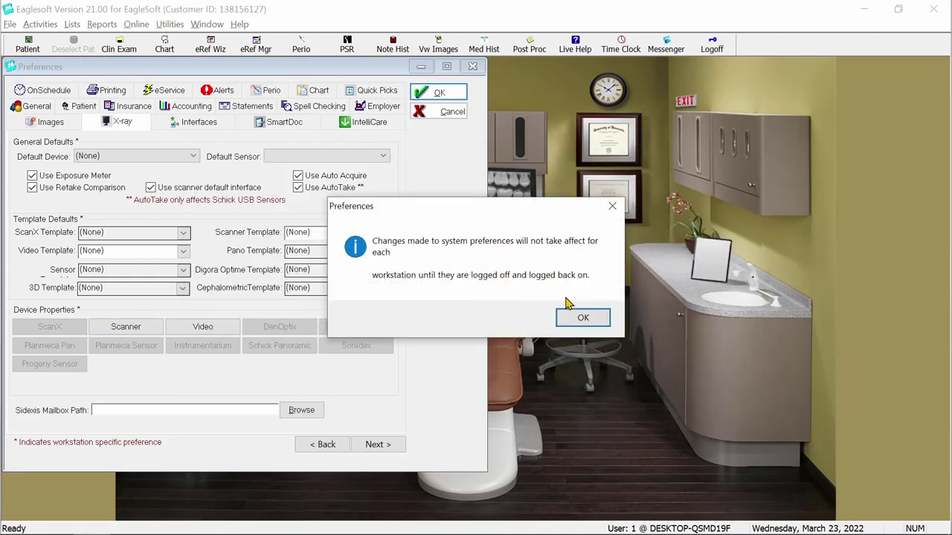
click(603, 325)
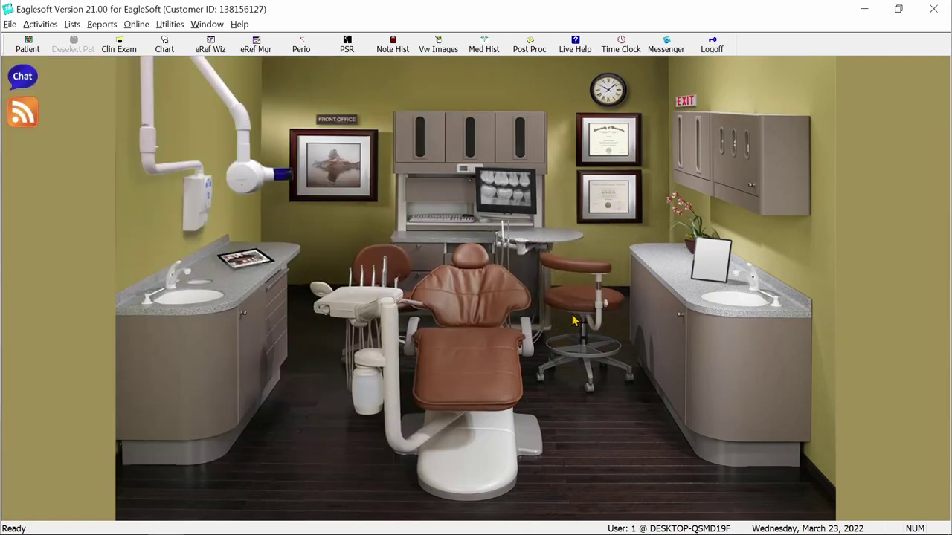
- Open Advanced Imaging for the first patient in the person list, cancelling the image storage folder selection
click(502, 199)
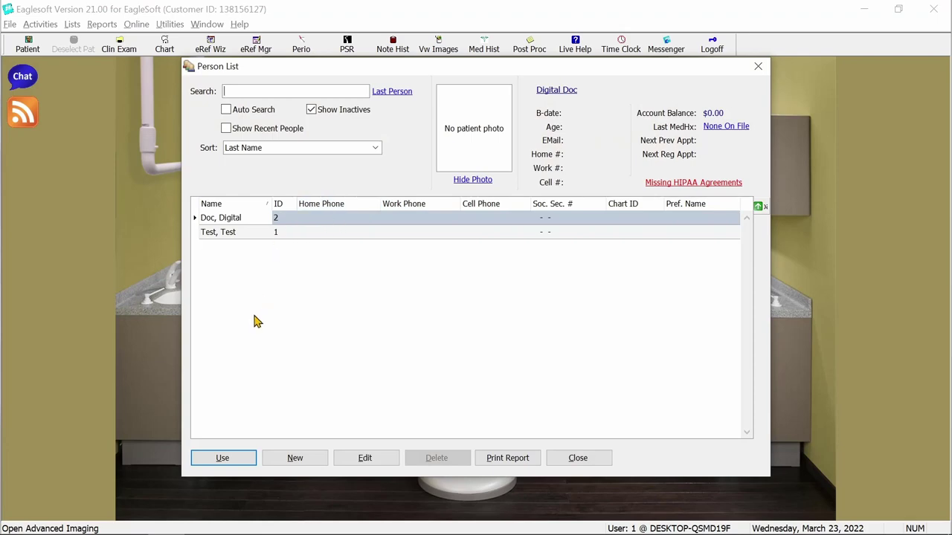
click(222, 458)
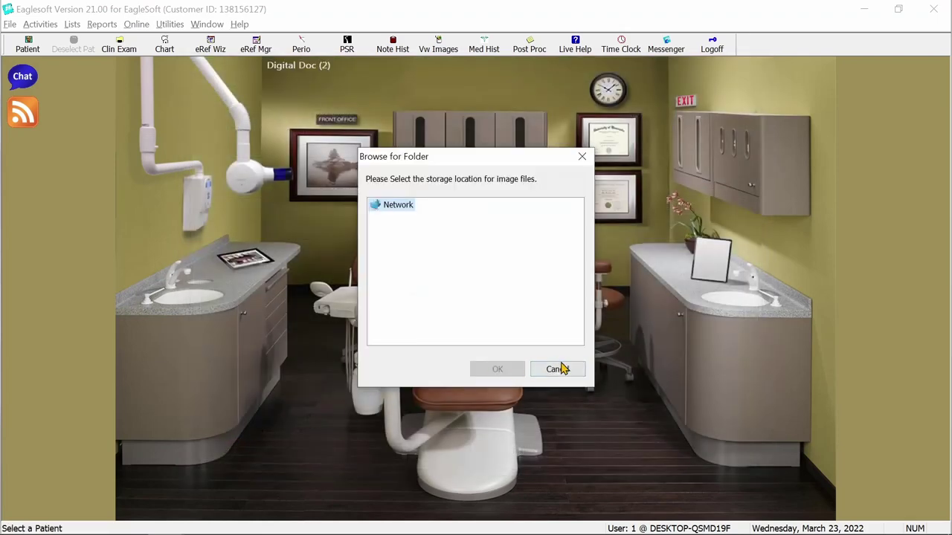
click(557, 369)
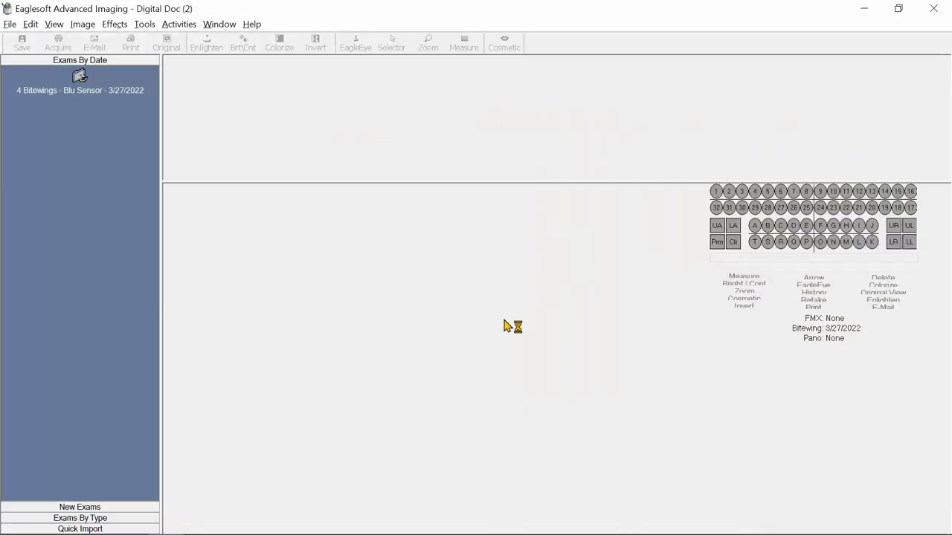
- Start a new image template from the Other Template list for new exams and switch it to custom setup
click(113, 508)
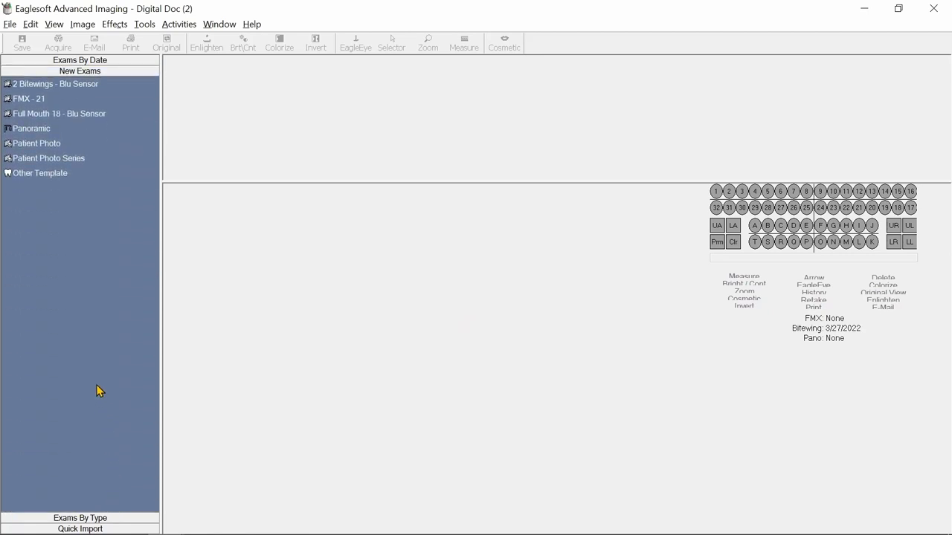
click(61, 173)
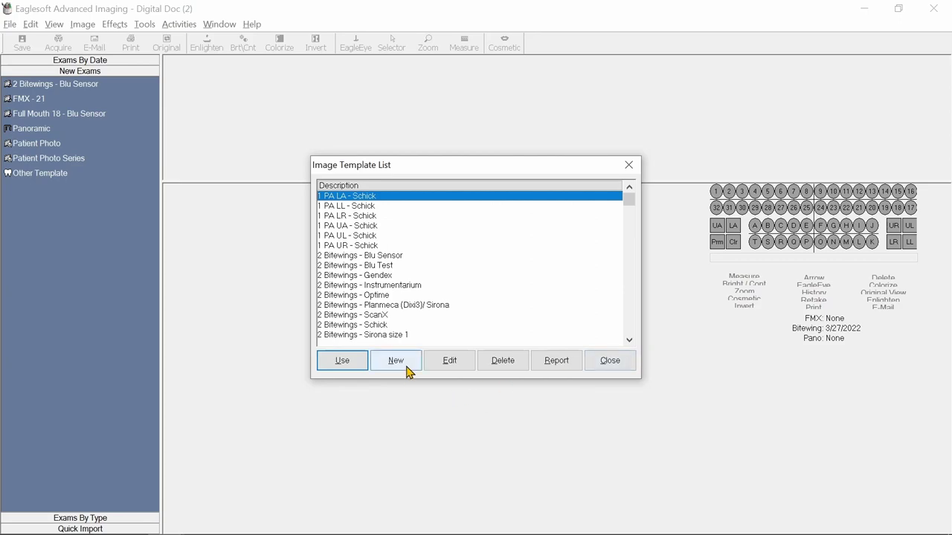
click(397, 361)
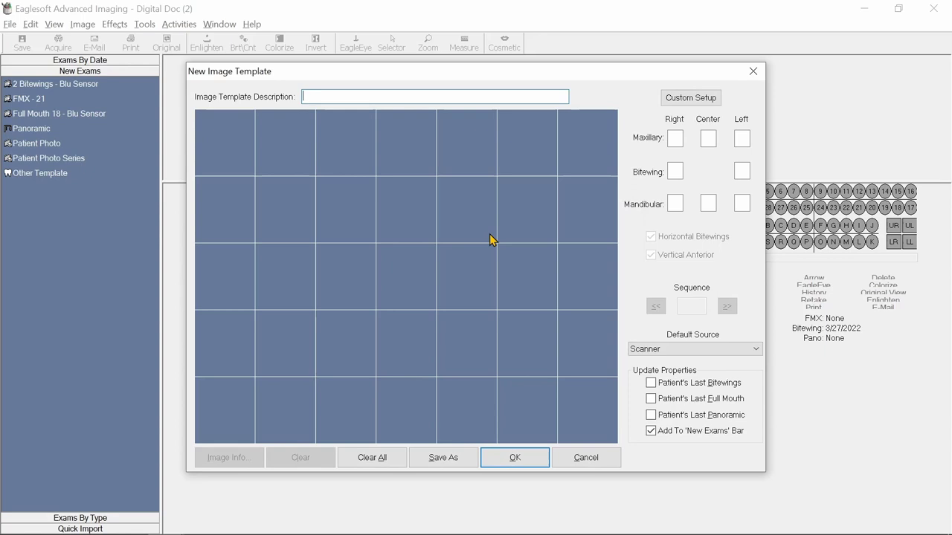
click(706, 98)
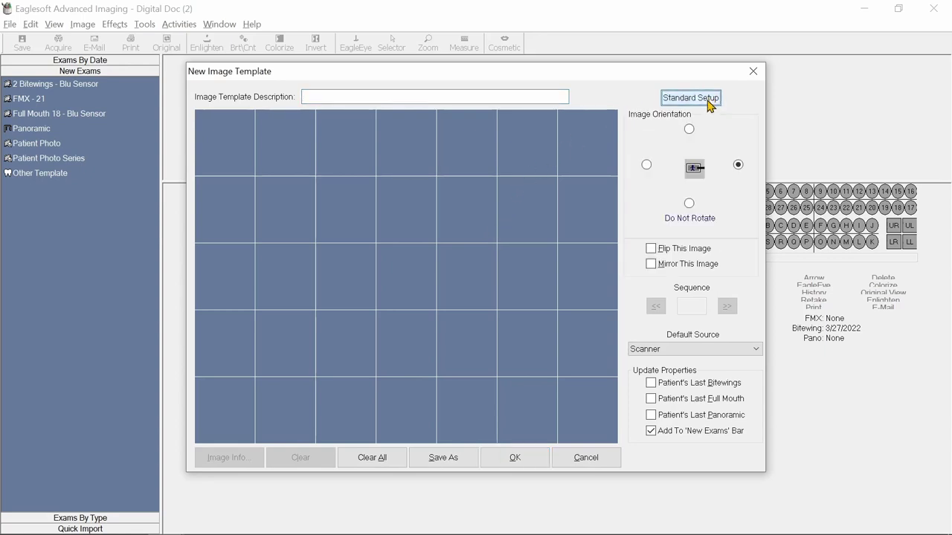
- Place images 1 to 4 side by side in the grid's middle row, starting at the second column, and enable updating Patient's Last Bitewings
click(291, 275)
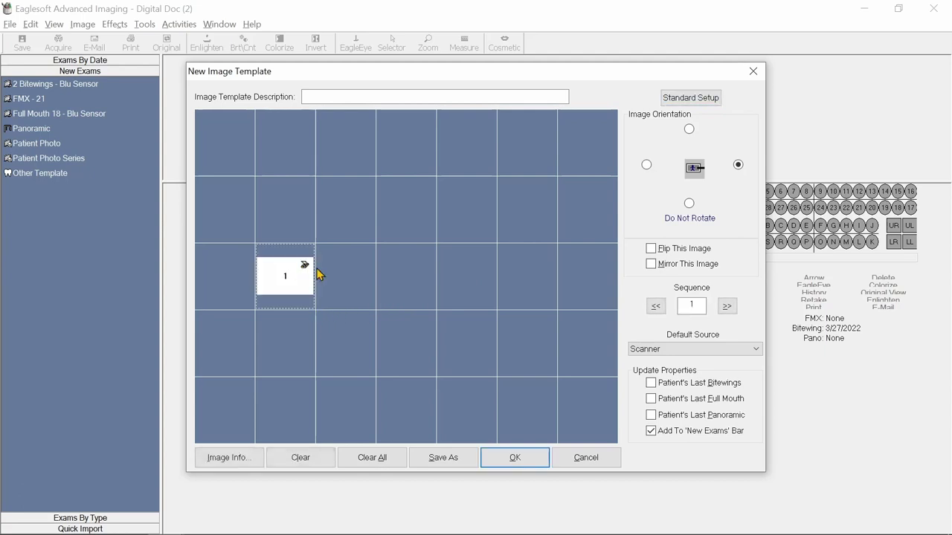
click(351, 286)
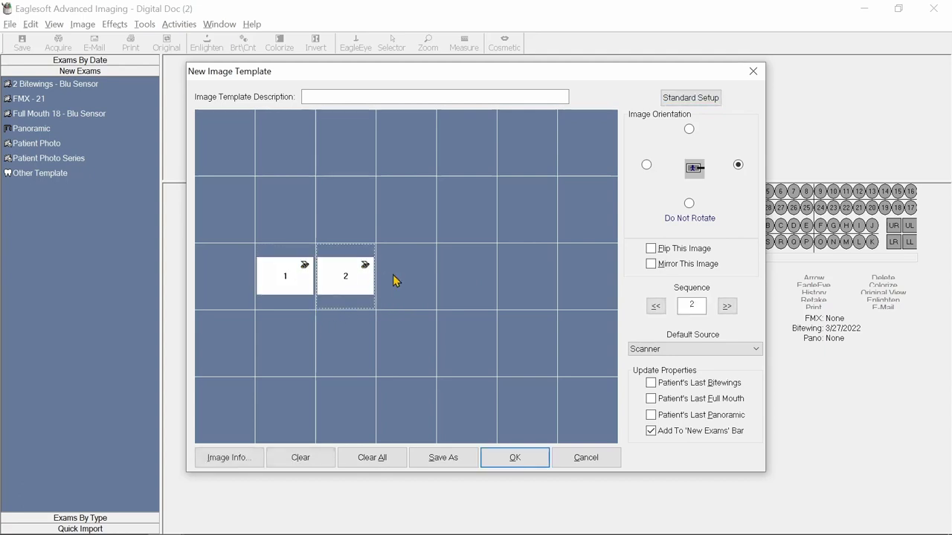
click(420, 283)
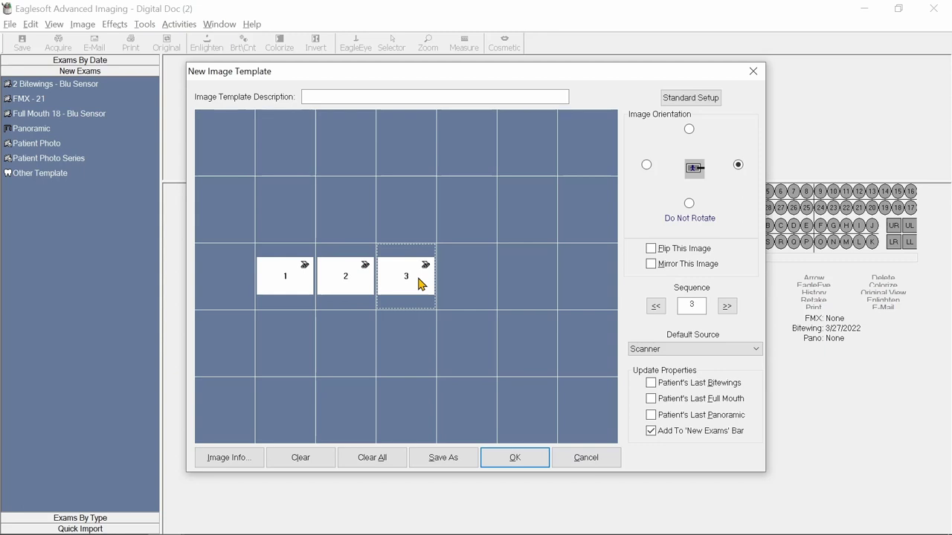
click(477, 280)
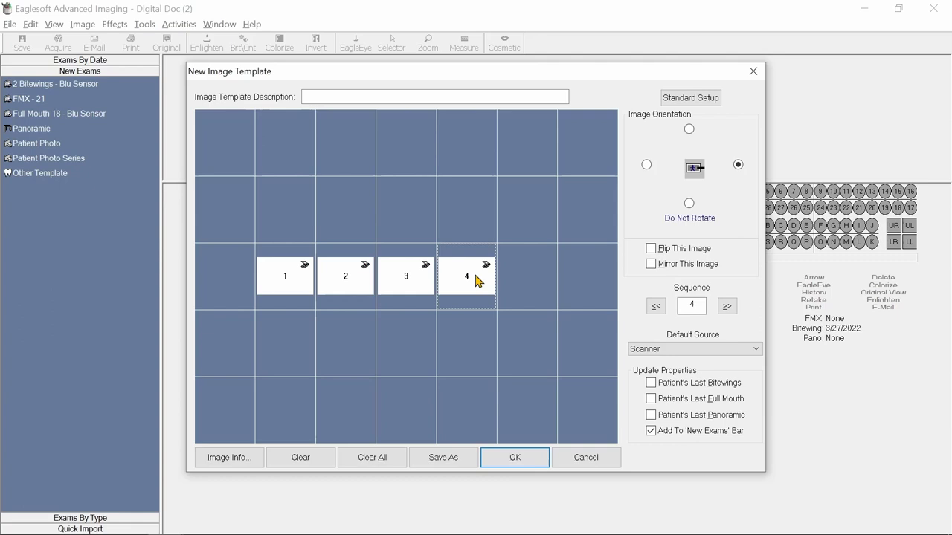
click(651, 384)
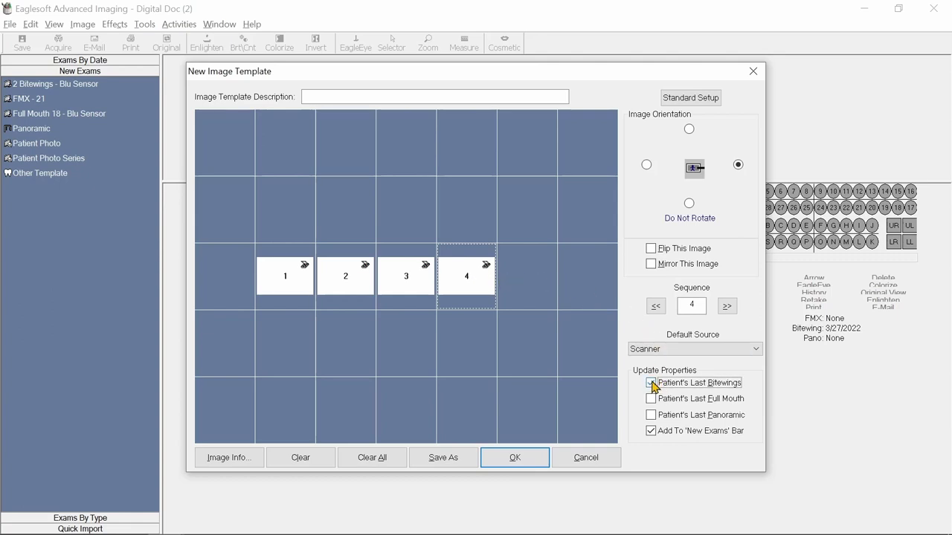
- Assign teeth 1, 2, 3, 30, 31 and 32 to image 1 in its image information
click(302, 285)
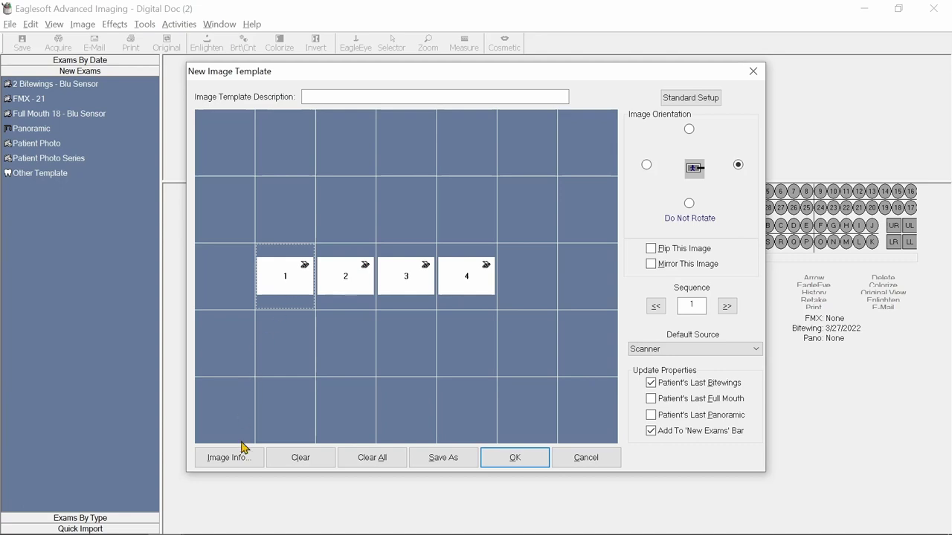
click(253, 462)
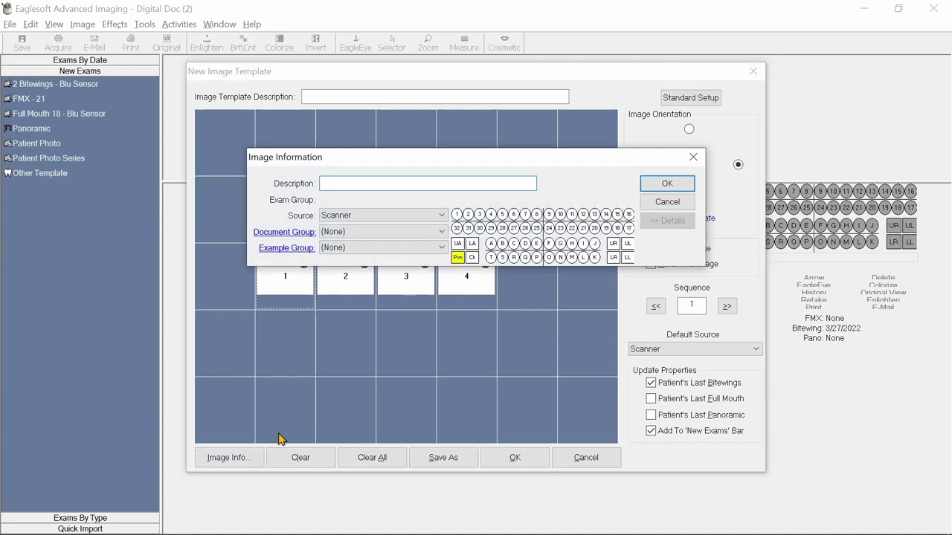
click(457, 214)
click(457, 229)
click(468, 215)
click(467, 228)
click(479, 215)
click(480, 228)
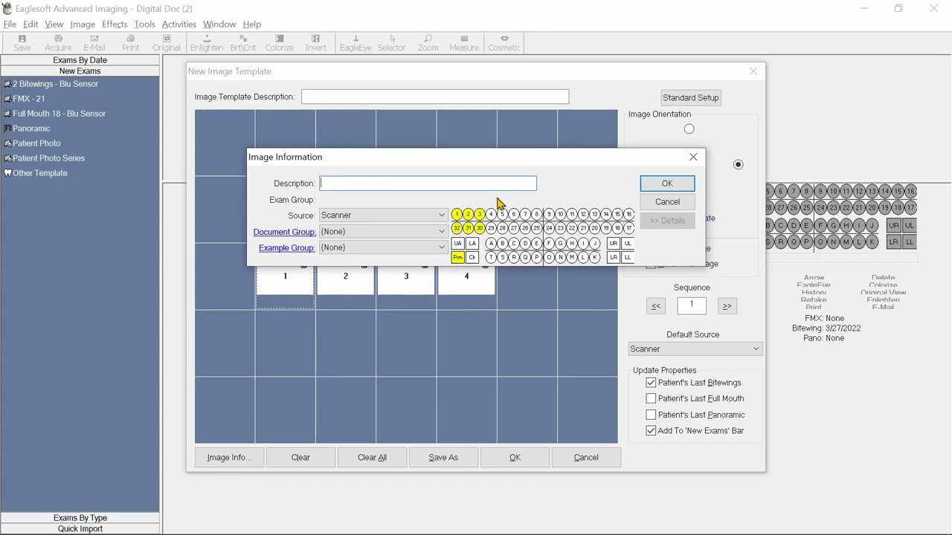
click(669, 185)
click(679, 187)
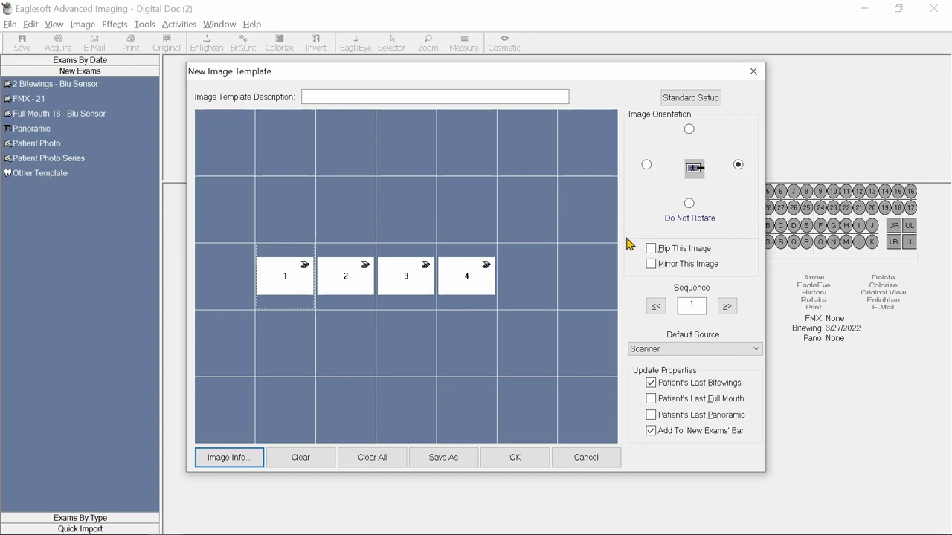
- Save the image template as "4 Bitewings - Blu Sensor" and close the template list
click(469, 464)
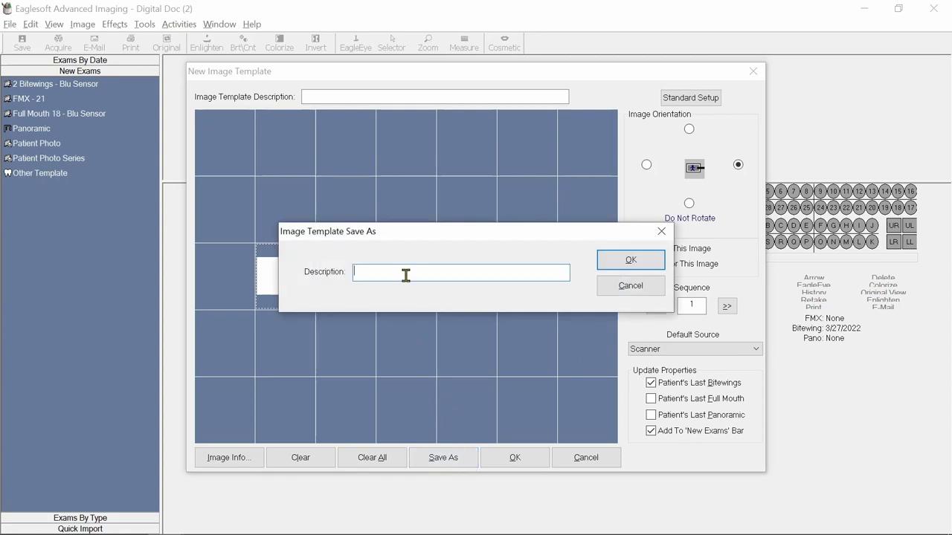
text(4 Bitewings - Blu Sensor)
click(658, 262)
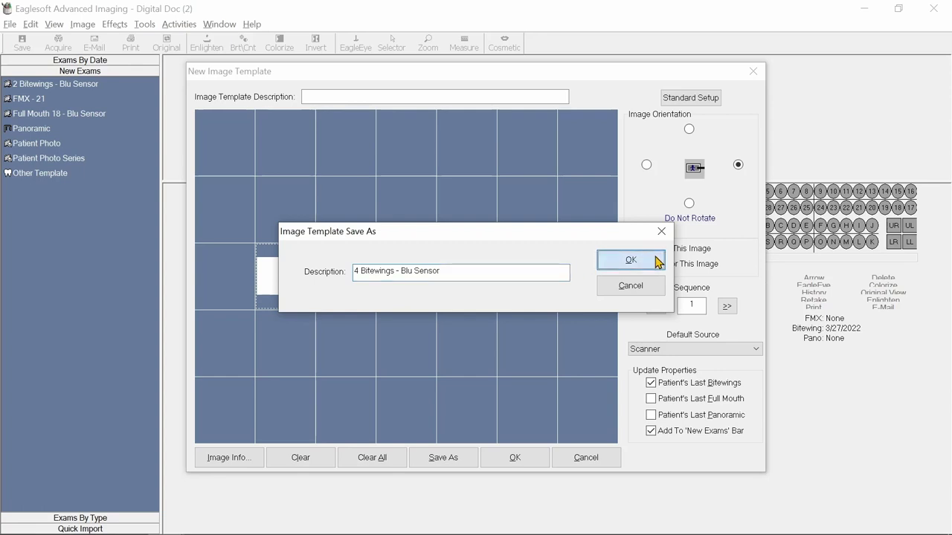
click(542, 460)
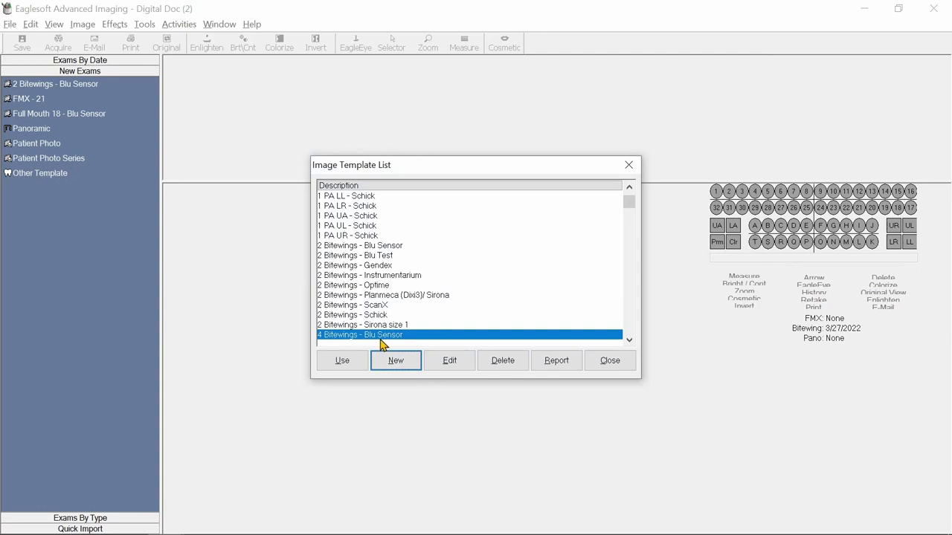
click(612, 363)
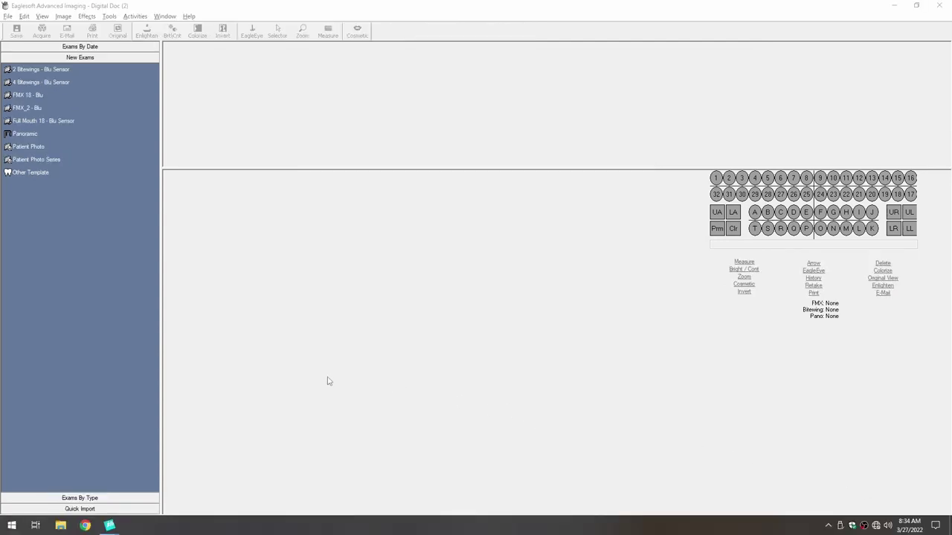
- Start a new 4 Bitewings - Blu Sensor exam and begin acquiring its images through TwainCapture
double_click(59, 82)
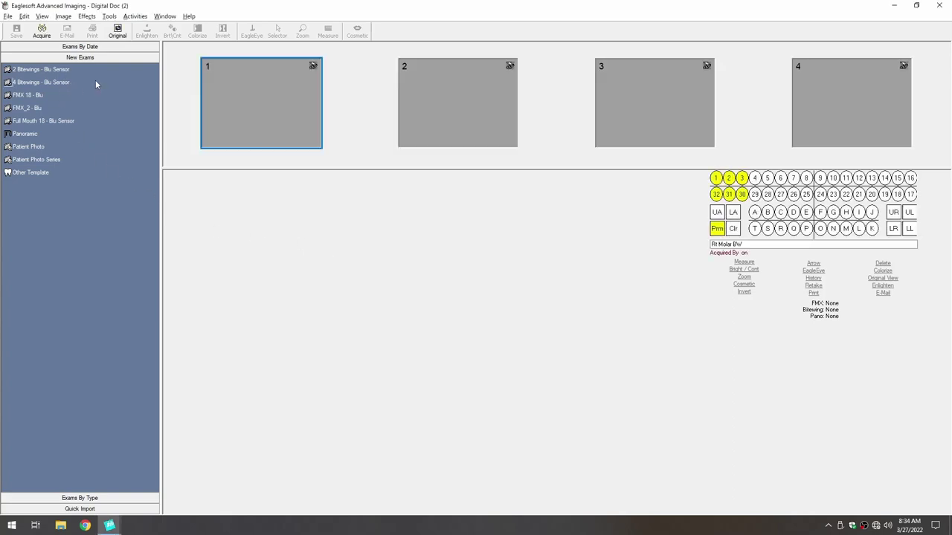
click(42, 33)
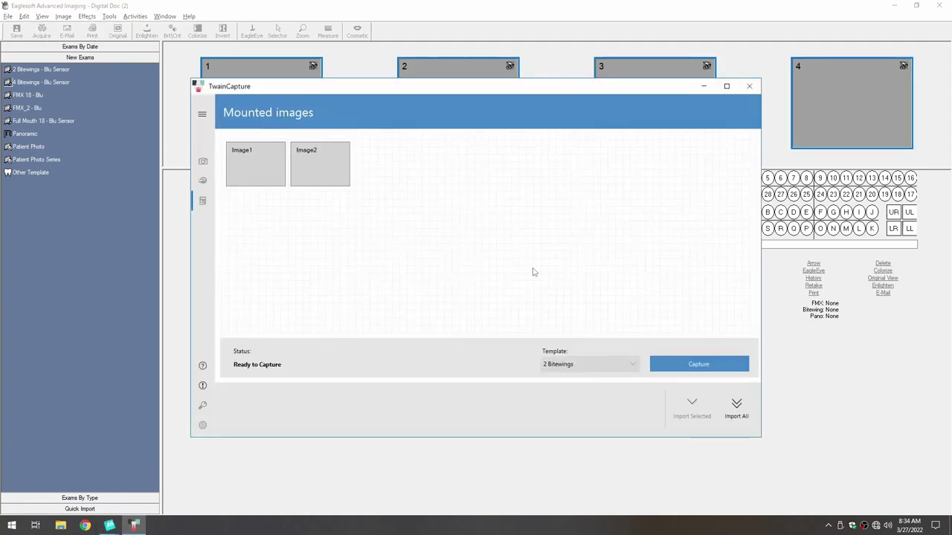
- Capture four X-ray images with TwainCapture's 4 Bitewings template and import them all into the exam
click(615, 372)
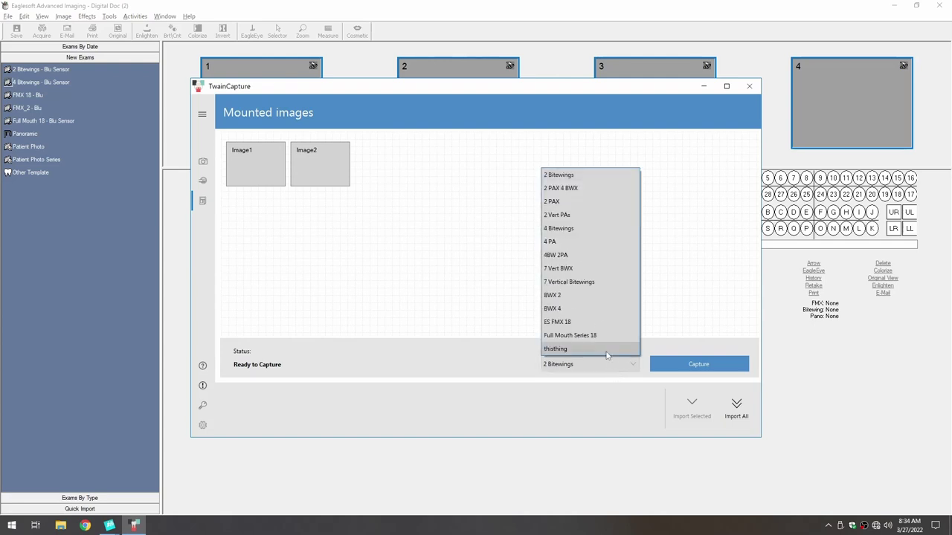
click(593, 231)
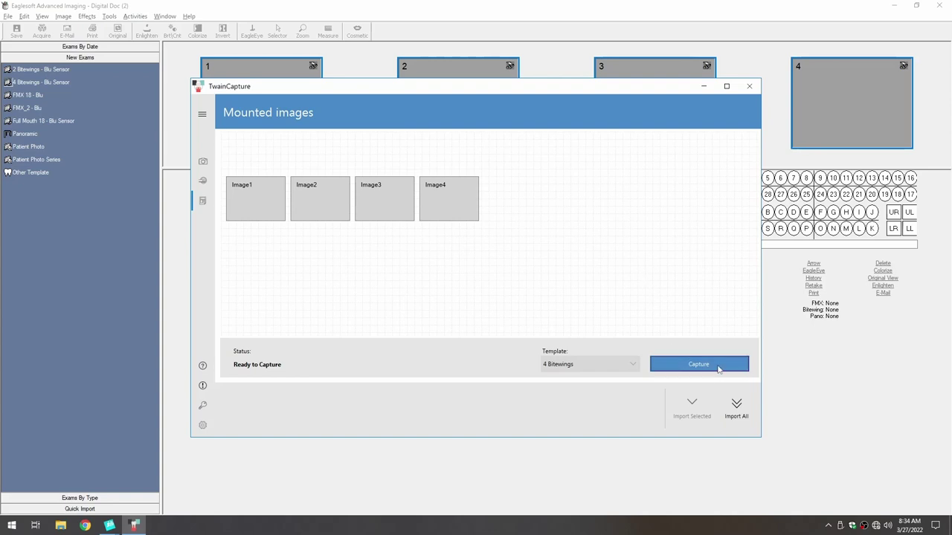
click(718, 367)
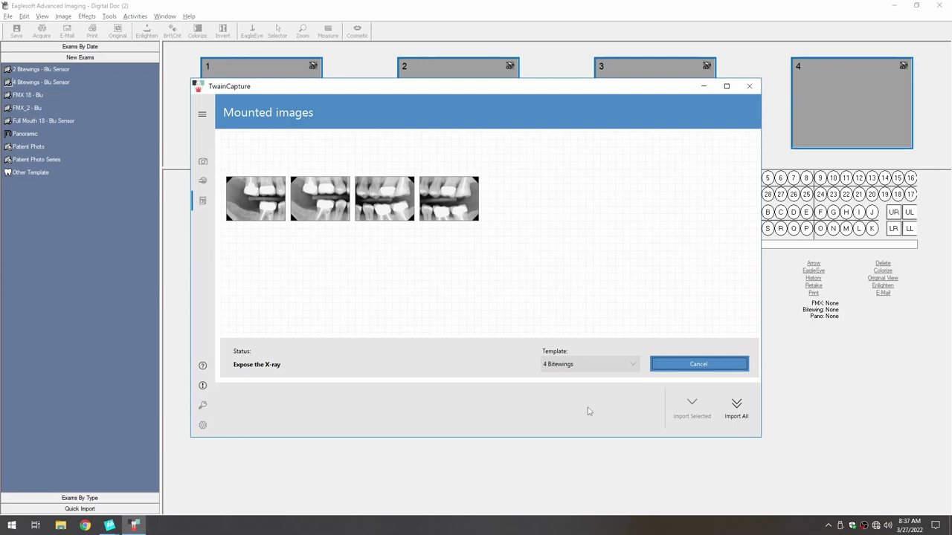
click(747, 418)
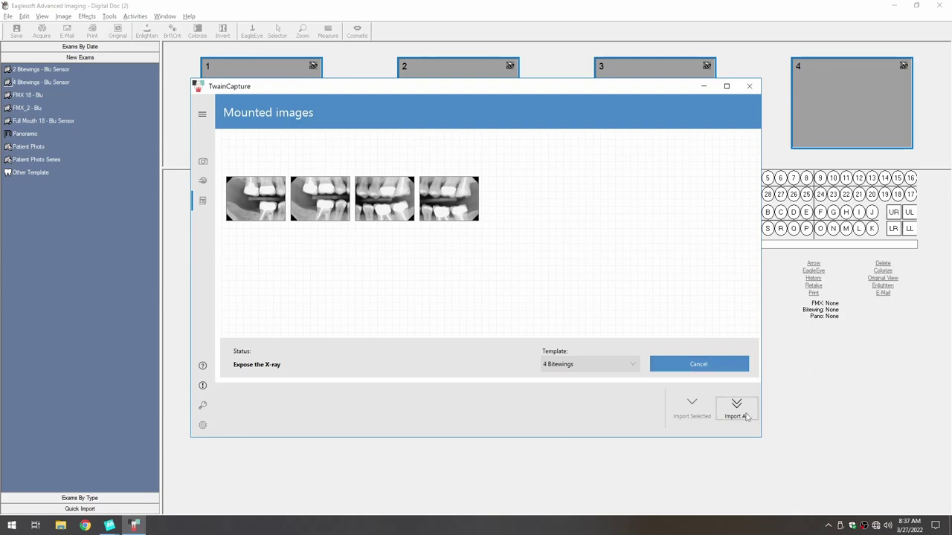